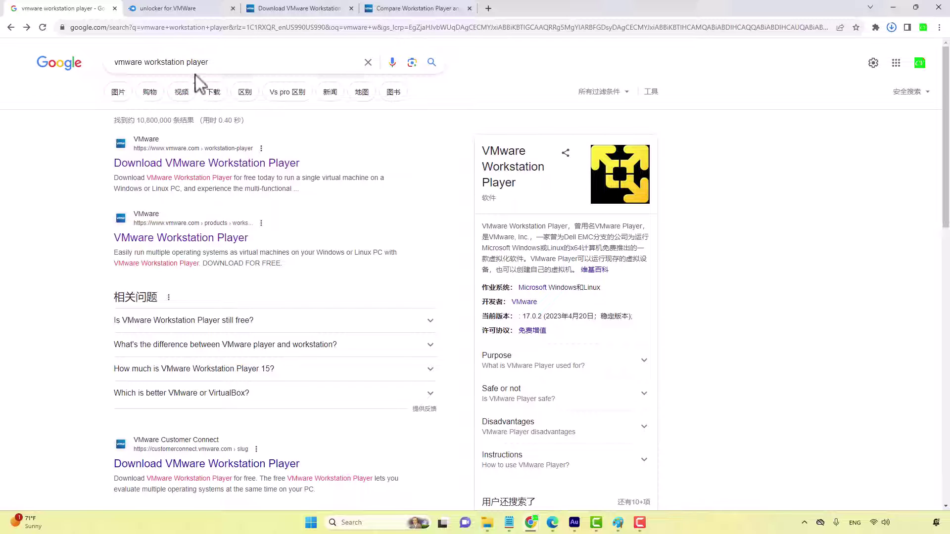
pyautogui.click(232, 167)
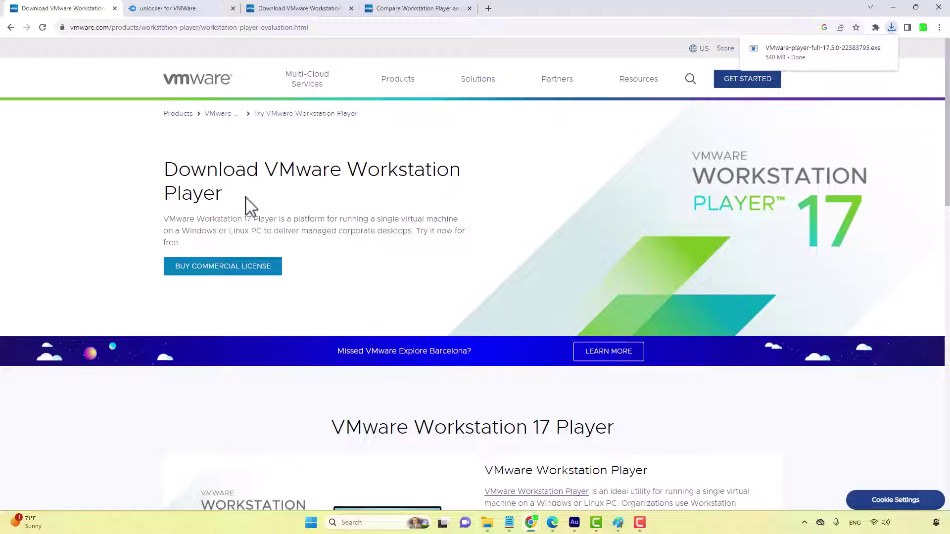
pyautogui.click(293, 8)
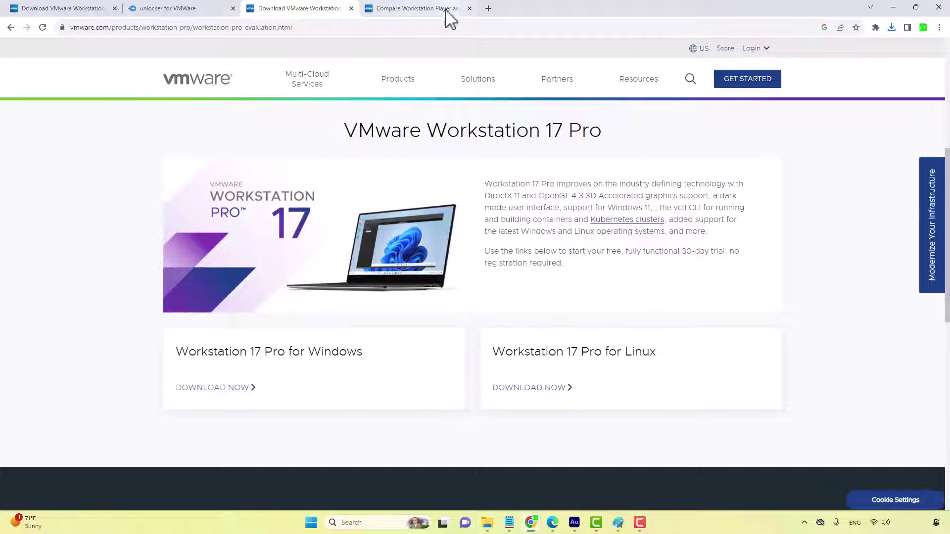
pyautogui.click(386, 8)
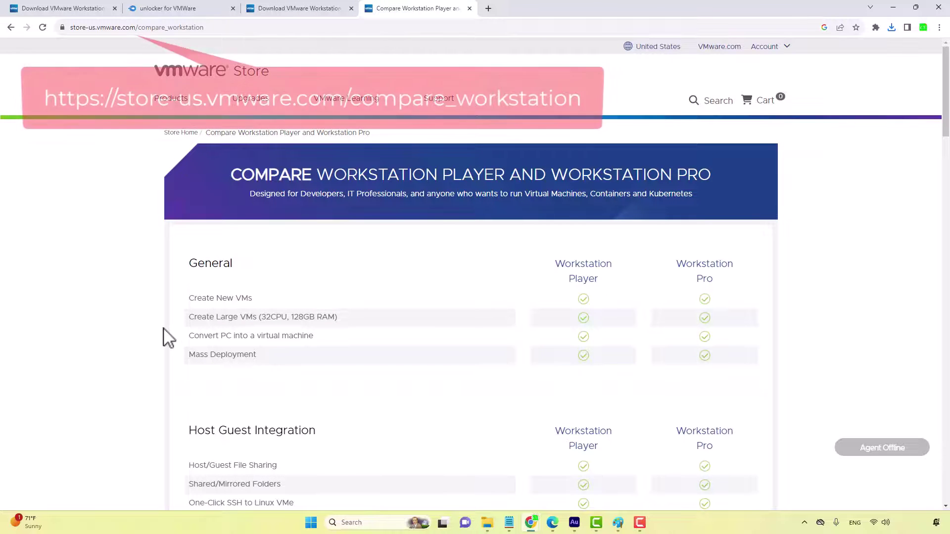
pyautogui.scroll(-2, 168, 337)
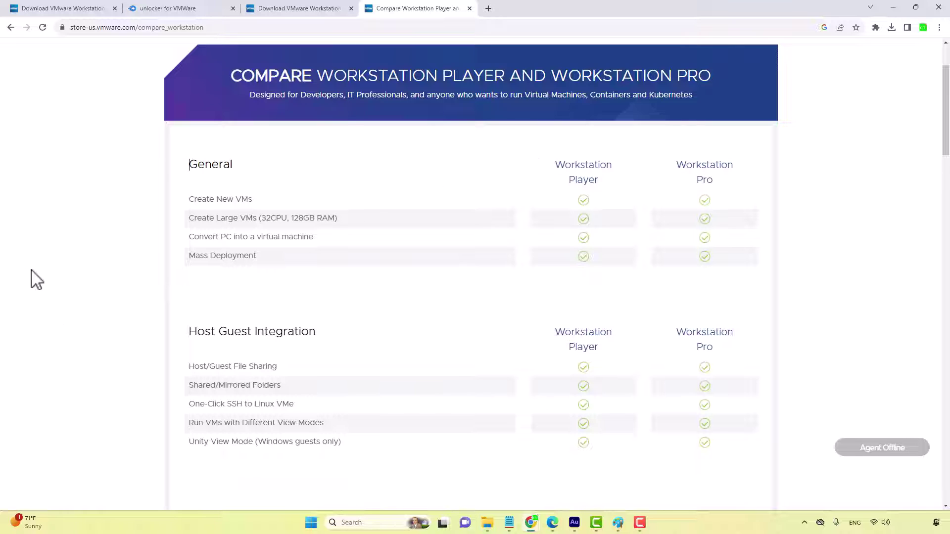
pyautogui.click(77, 14)
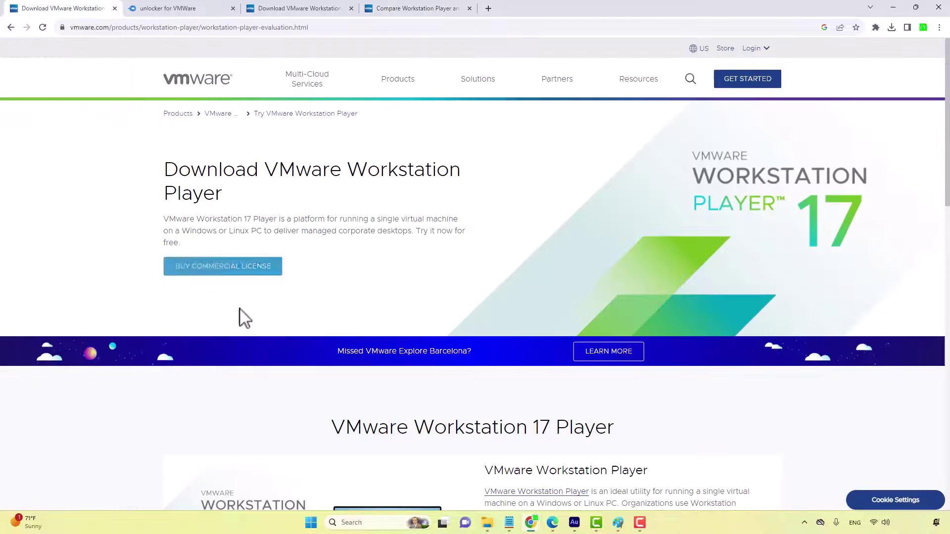
pyautogui.scroll(-5, 290, 319)
pyautogui.scroll(-3, 245, 304)
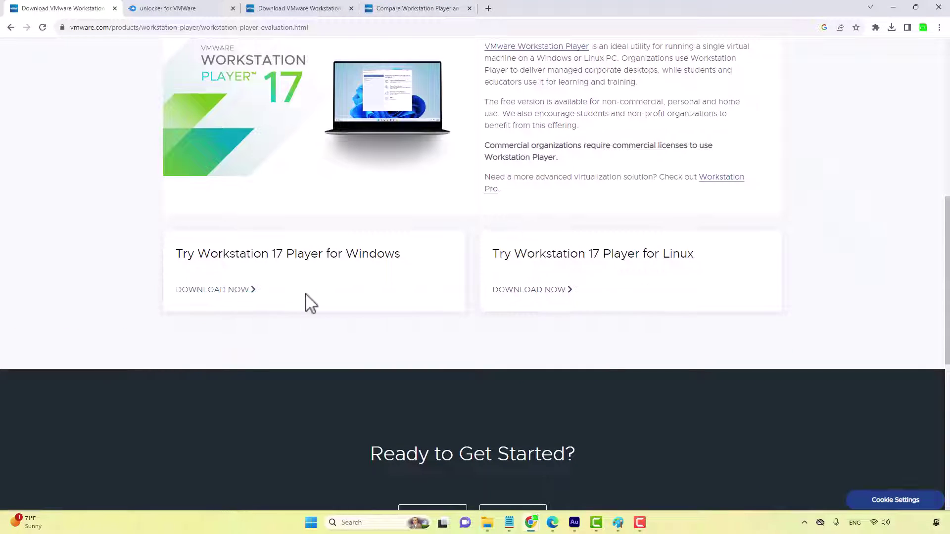
# Minimize the browser to reveal the desktop and select the VMware Player installer.
pyautogui.click(915, 8)
pyautogui.click(883, 20)
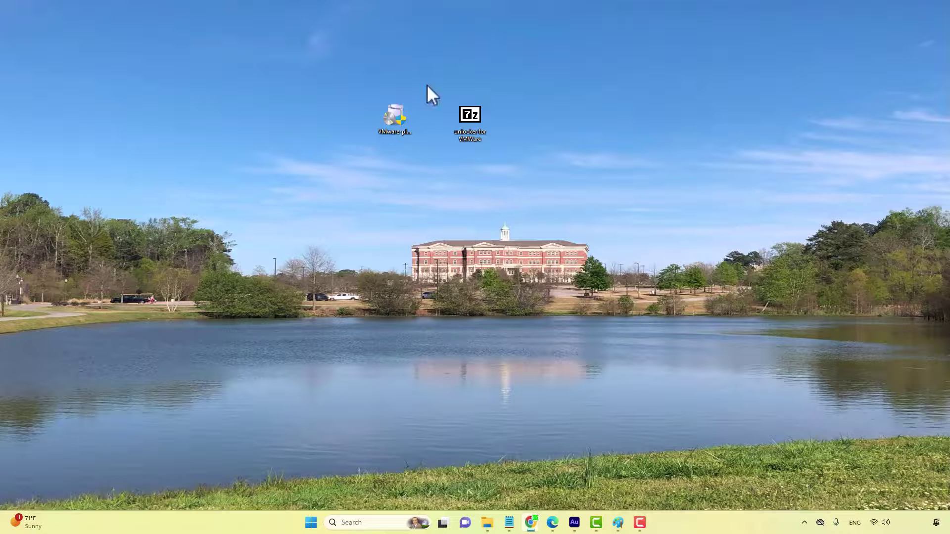
pyautogui.click(397, 125)
# Launch the VMware Player installer, accept the license, and enable the Enhanced Keyboard Driver.
pyautogui.click(395, 126)
pyautogui.doubleClick(394, 124)
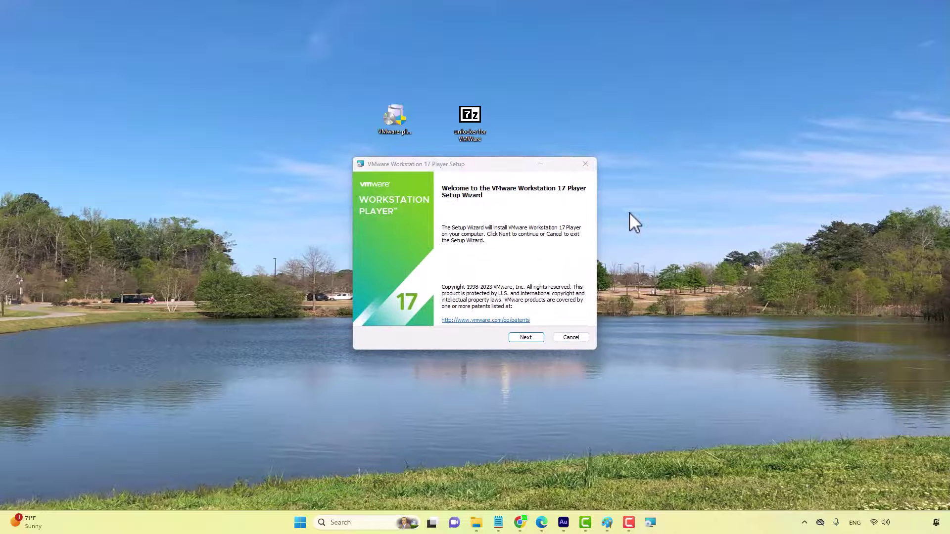
pyautogui.click(526, 337)
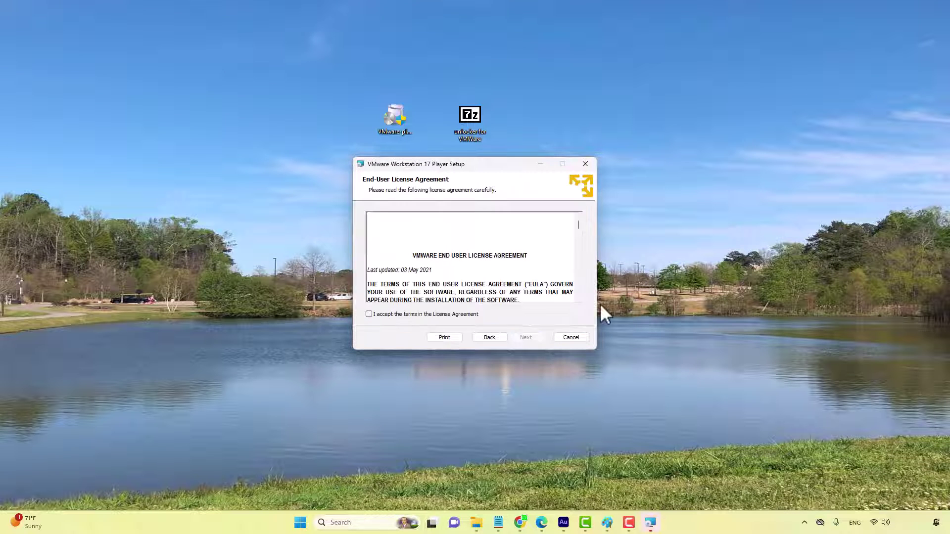
pyautogui.click(369, 315)
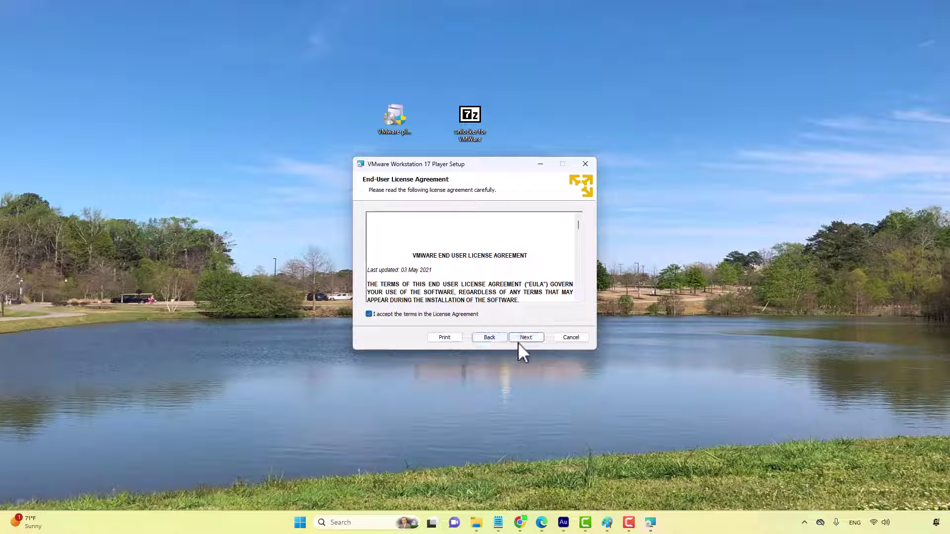
pyautogui.click(526, 338)
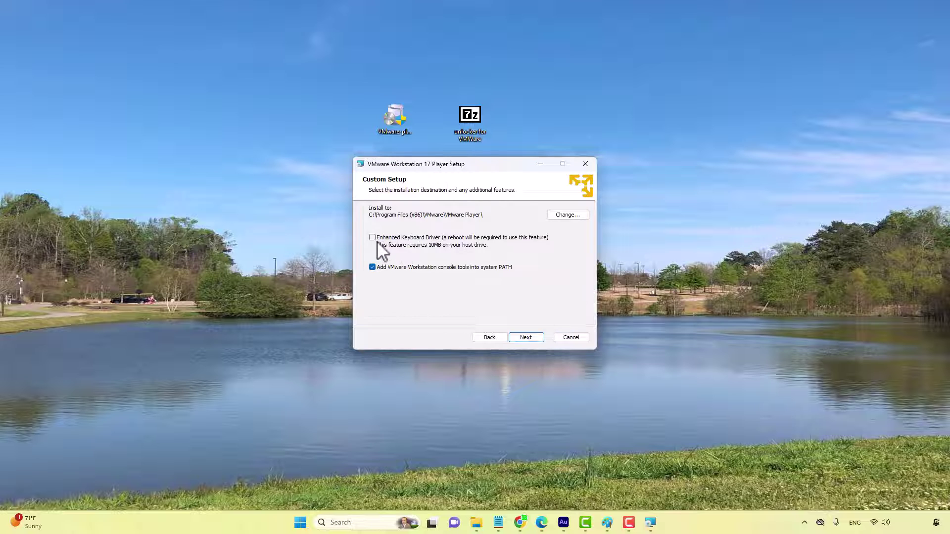
pyautogui.click(371, 238)
pyautogui.click(526, 337)
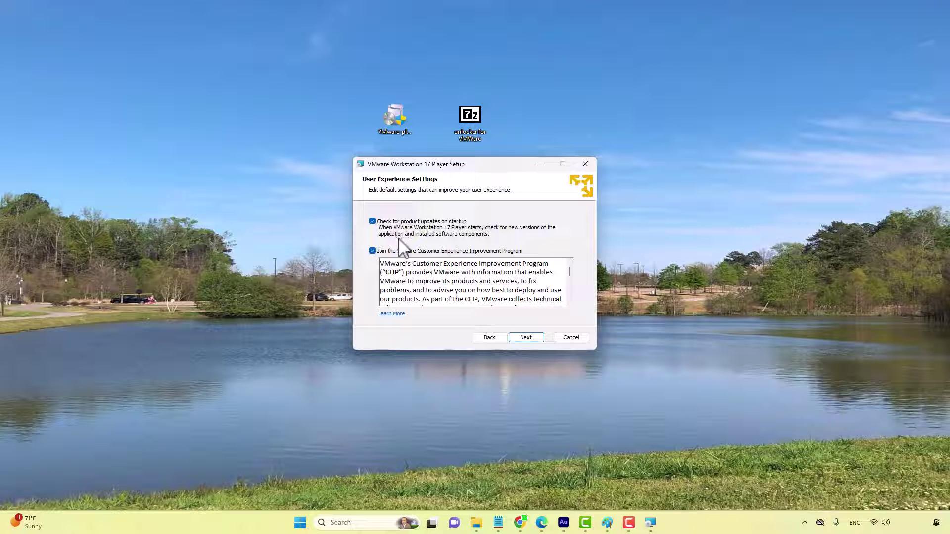
# Install with default experience settings and both shortcuts, finish, and postpone the restart.
pyautogui.click(532, 337)
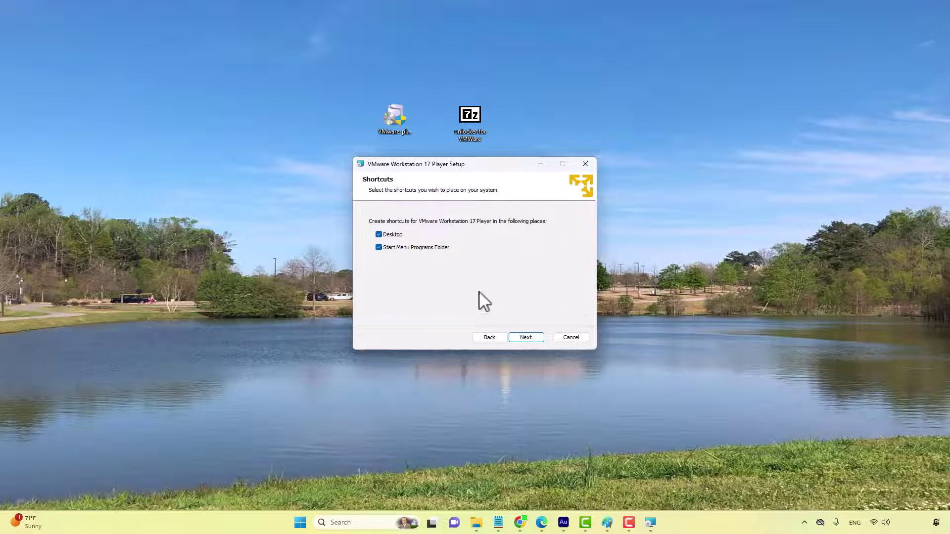
pyautogui.click(533, 337)
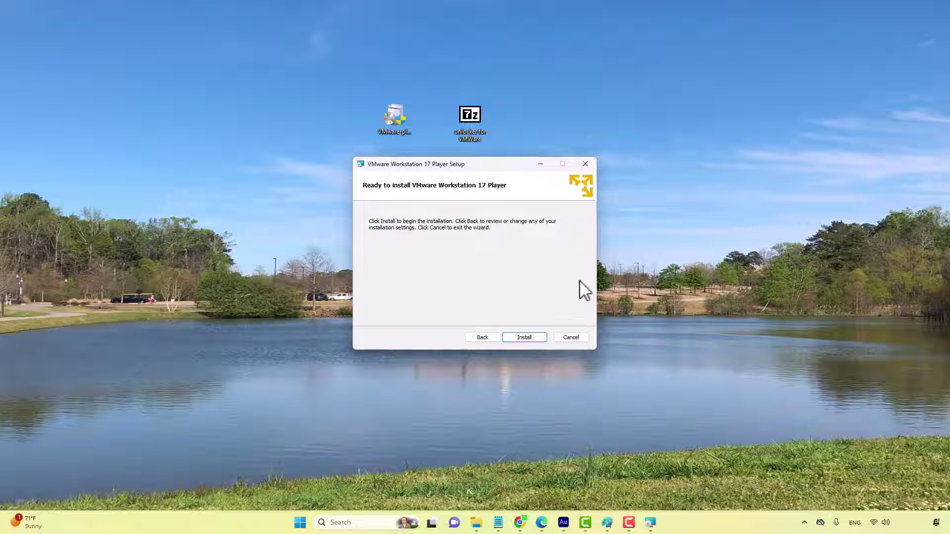
pyautogui.click(525, 337)
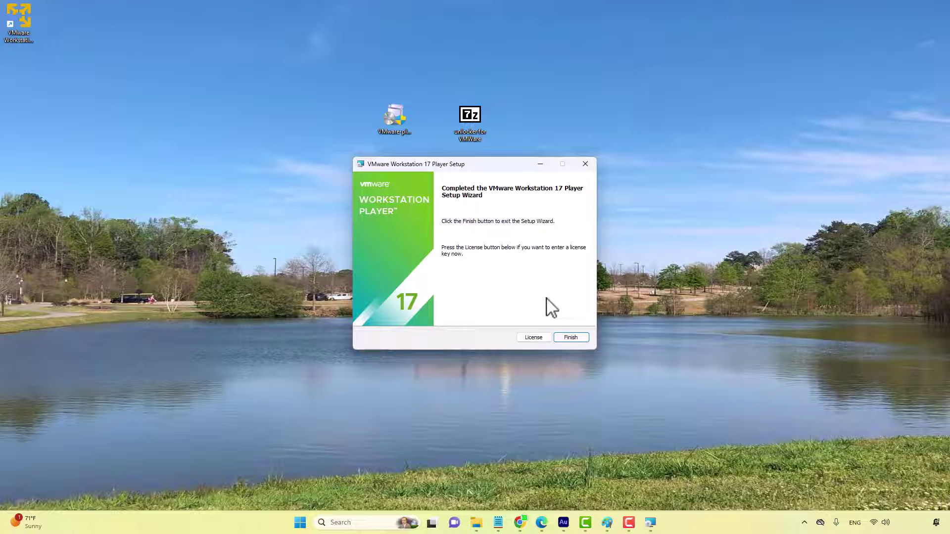
pyautogui.click(571, 338)
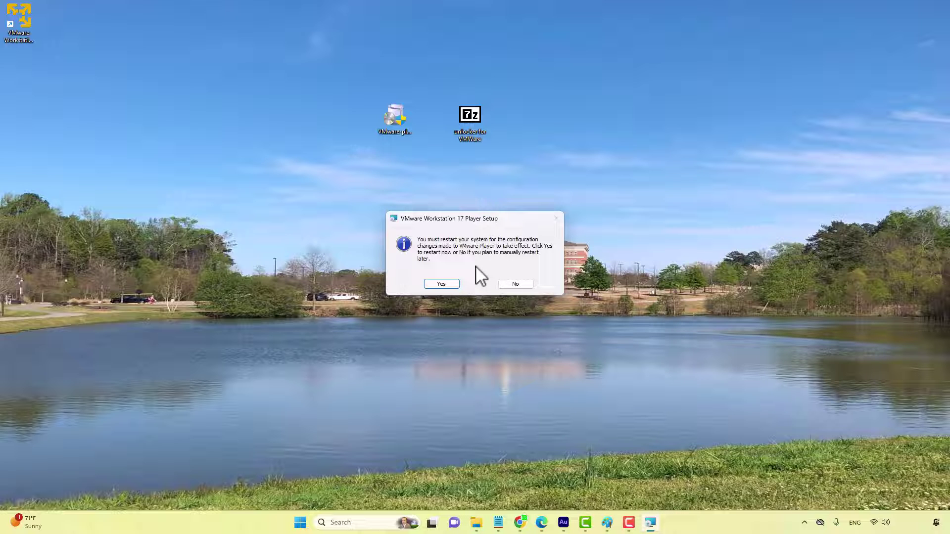
pyautogui.click(516, 284)
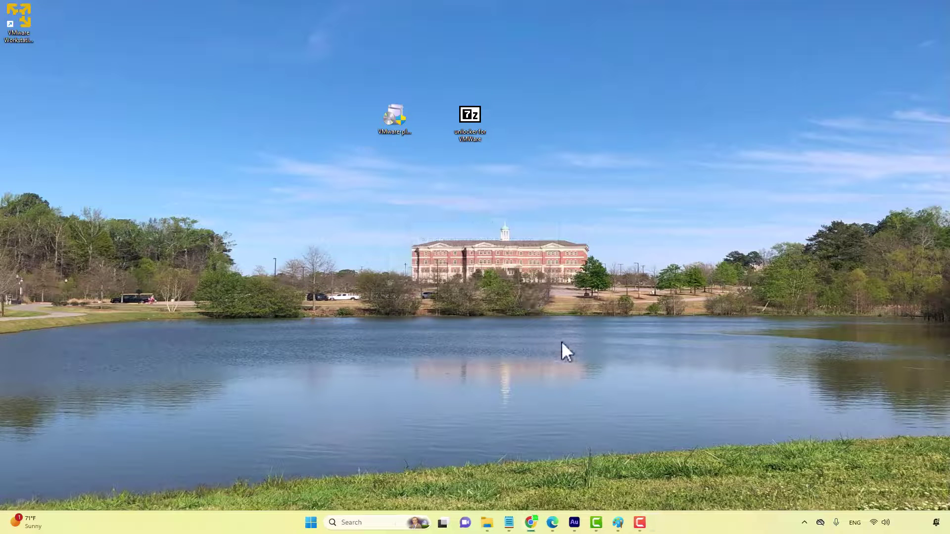
# Launch VMware Workstation 17 Player from Windows search and centre its window.
pyautogui.click(354, 523)
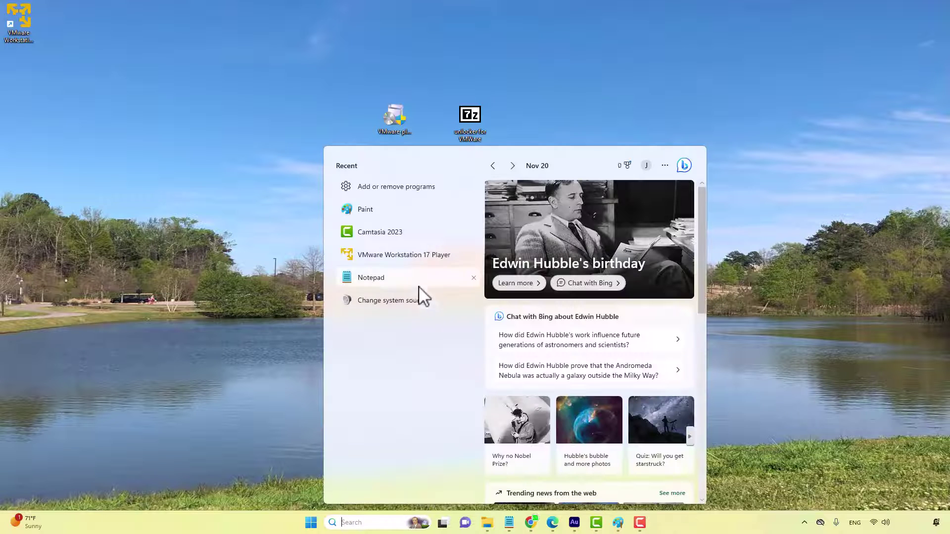
pyautogui.click(406, 260)
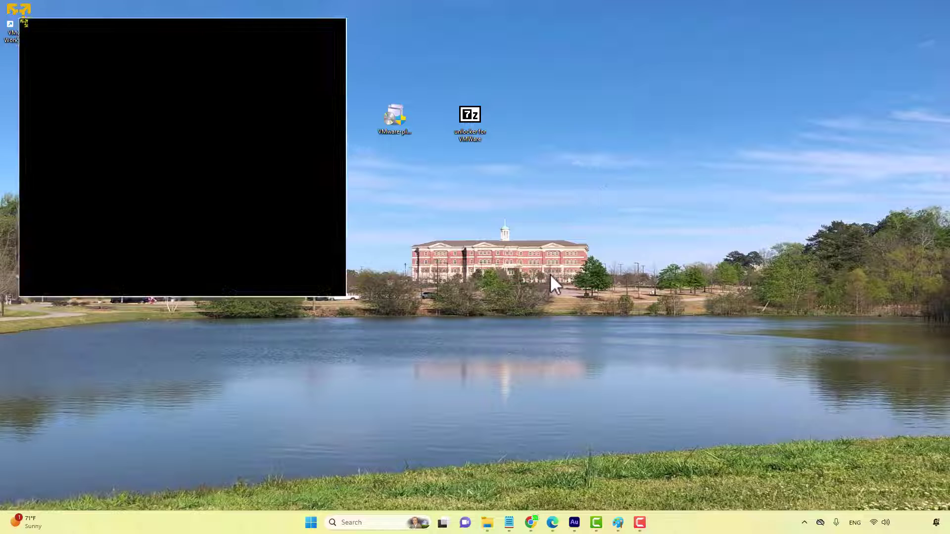
pyautogui.moveTo(210, 30); pyautogui.dragTo(472, 153)
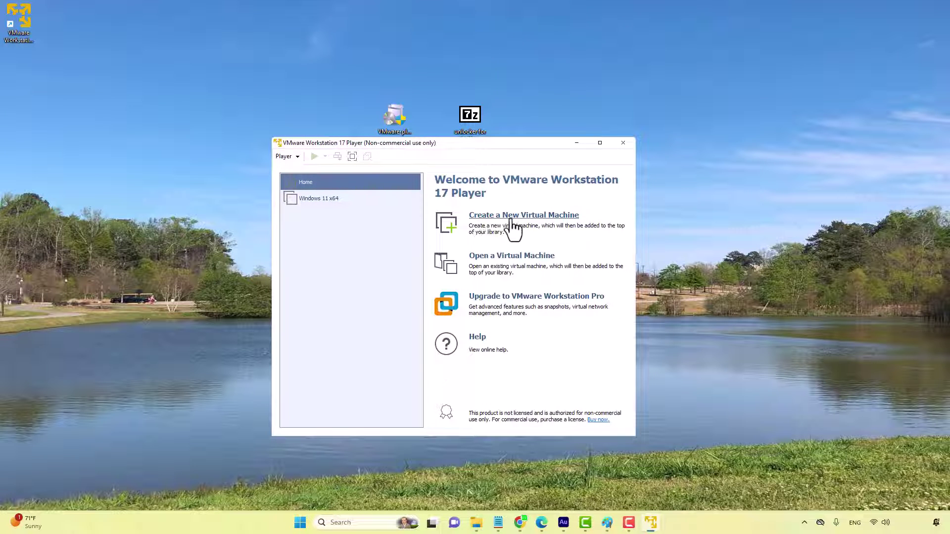
# Start a new virtual machine set to install the OS later and reach guest OS selection.
pyautogui.click(540, 225)
pyautogui.click(363, 330)
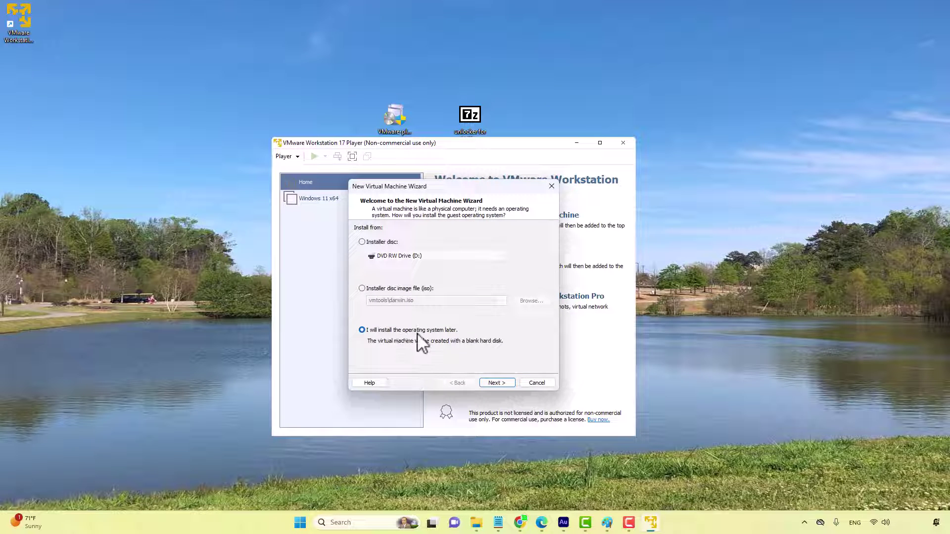
pyautogui.click(497, 383)
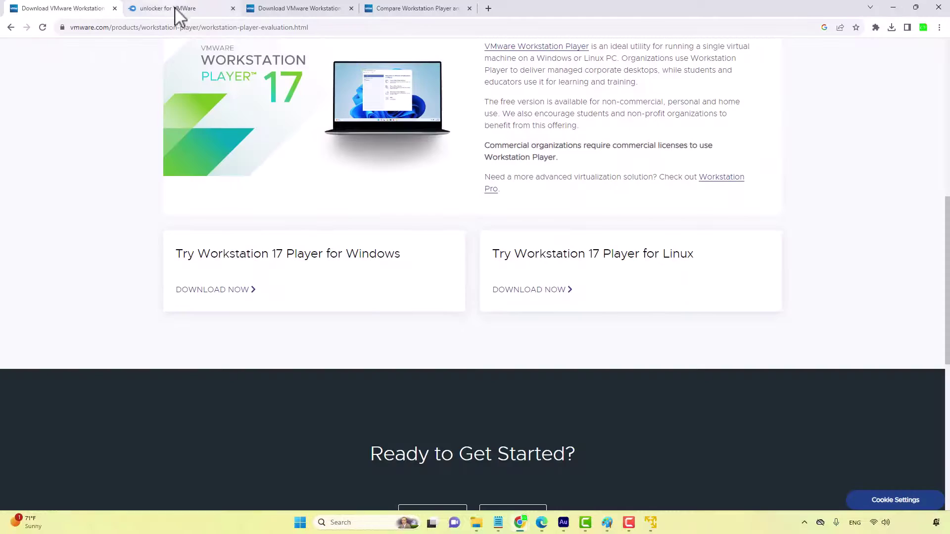
# Download the 7.32 MB unlocker archive from MediaFire, then minimize the browser.
pyautogui.click(179, 9)
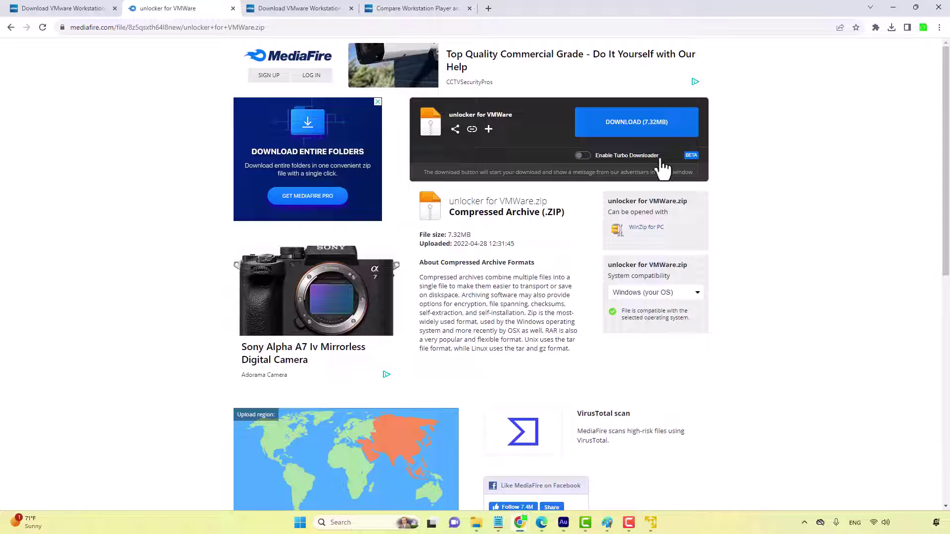
pyautogui.click(636, 121)
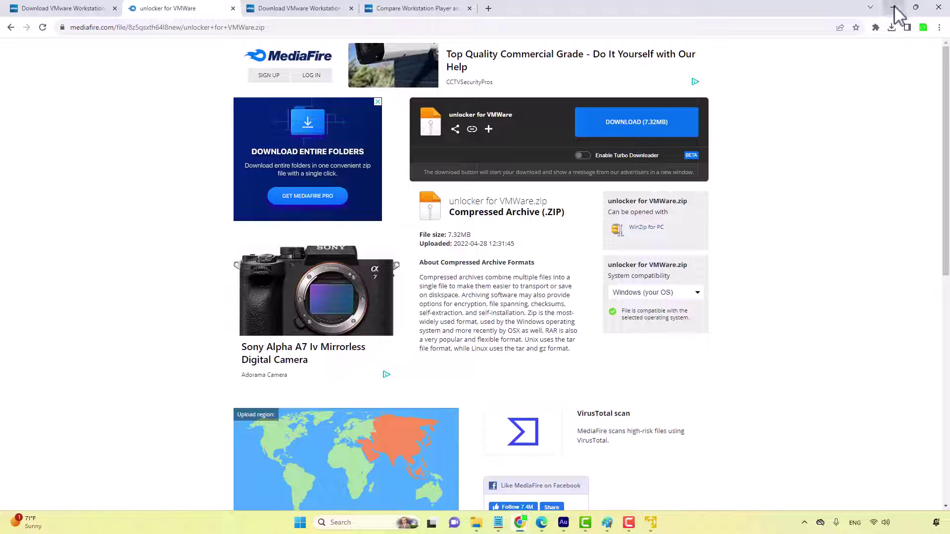
pyautogui.click(892, 8)
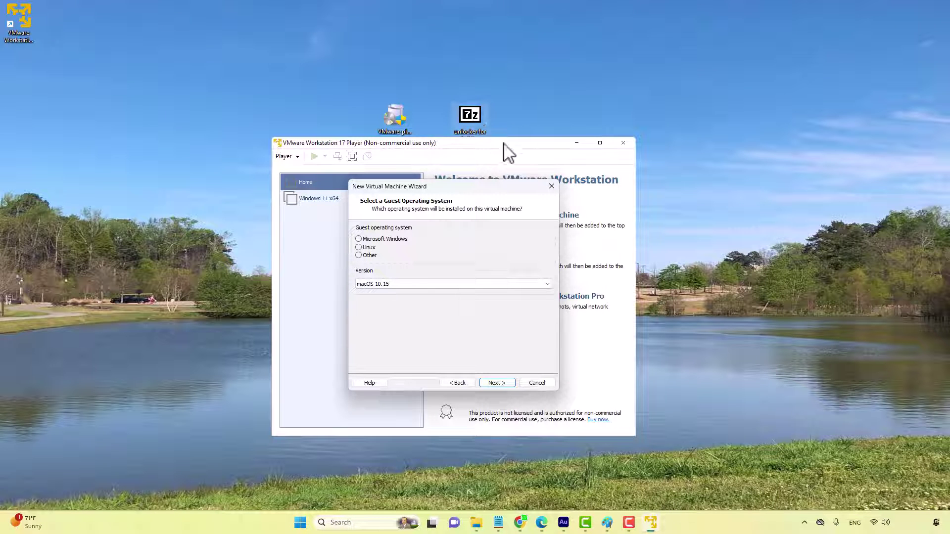
# Close Player, create an 'unlocker' desktop folder, and drag the archive's files into it from 7-Zip.
pyautogui.click(552, 186)
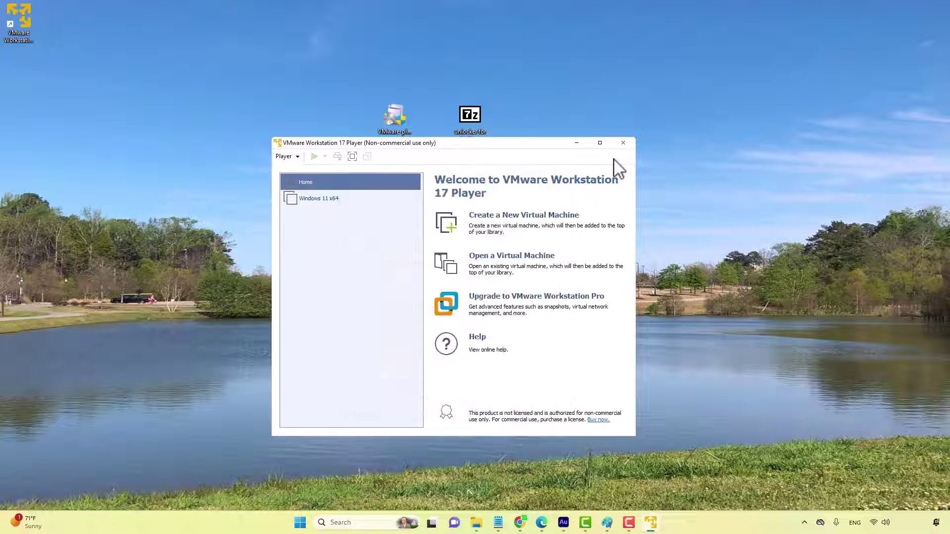
pyautogui.click(622, 143)
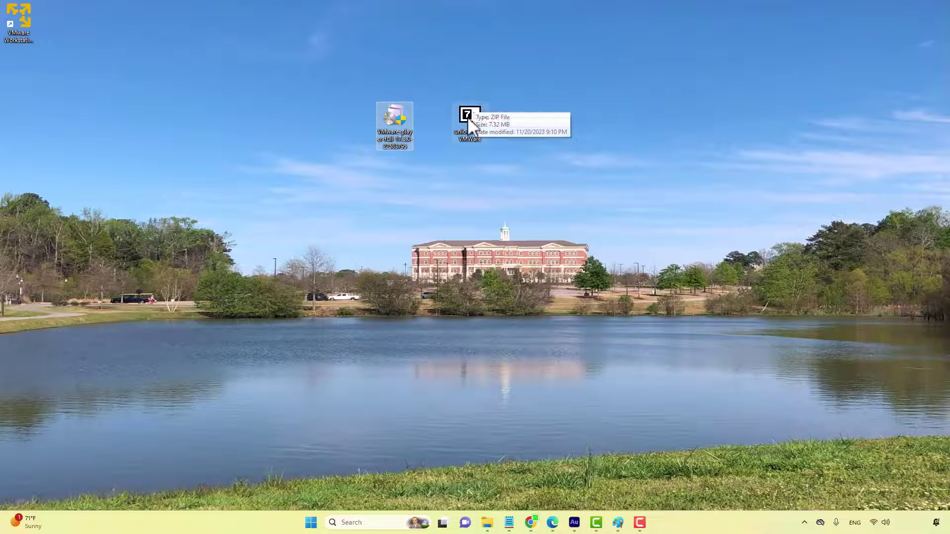
pyautogui.rightClick(572, 141)
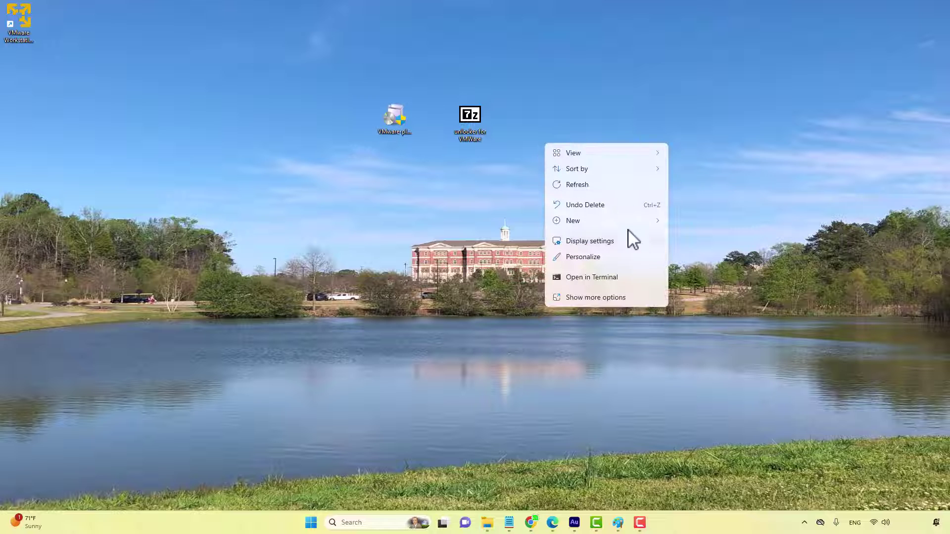
pyautogui.moveTo(587, 220)
pyautogui.click(703, 15)
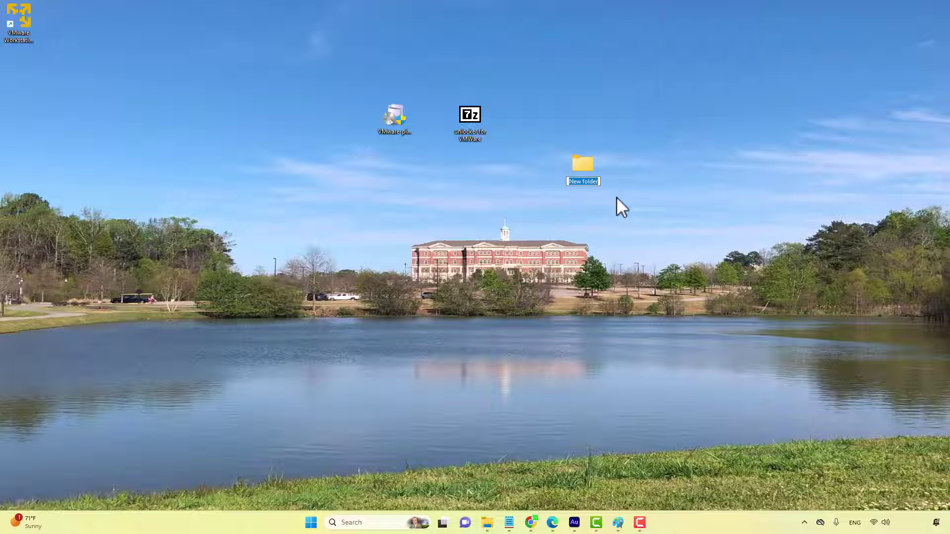
pyautogui.write('unlocked')
pyautogui.doubleClick(470, 117)
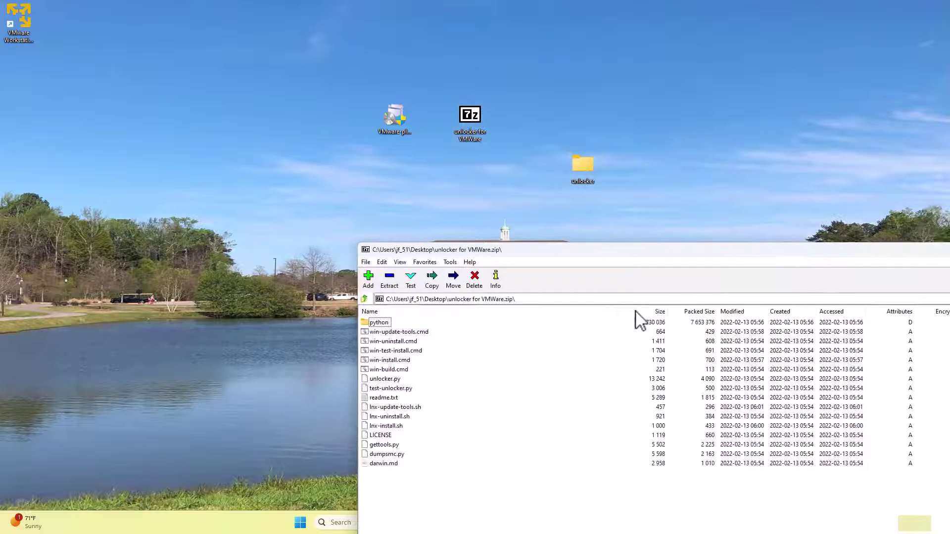
pyautogui.moveTo(519, 493)
pyautogui.mouseDown()
pyautogui.moveTo(375, 331)
pyautogui.moveTo(583, 167)
pyautogui.mouseUp()
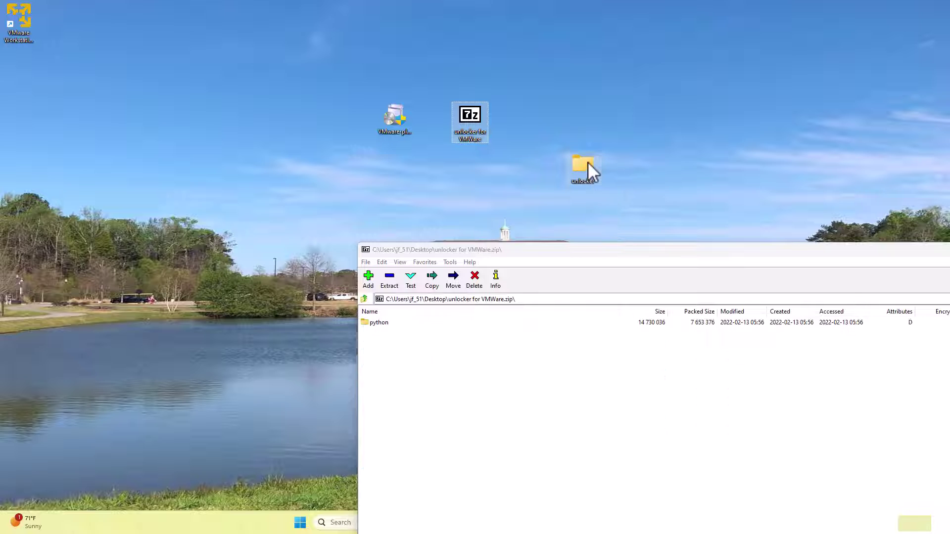
# Run the unlocker folder's win-install script as administrator to patch vmwarebase.dll.
pyautogui.doubleClick(583, 164)
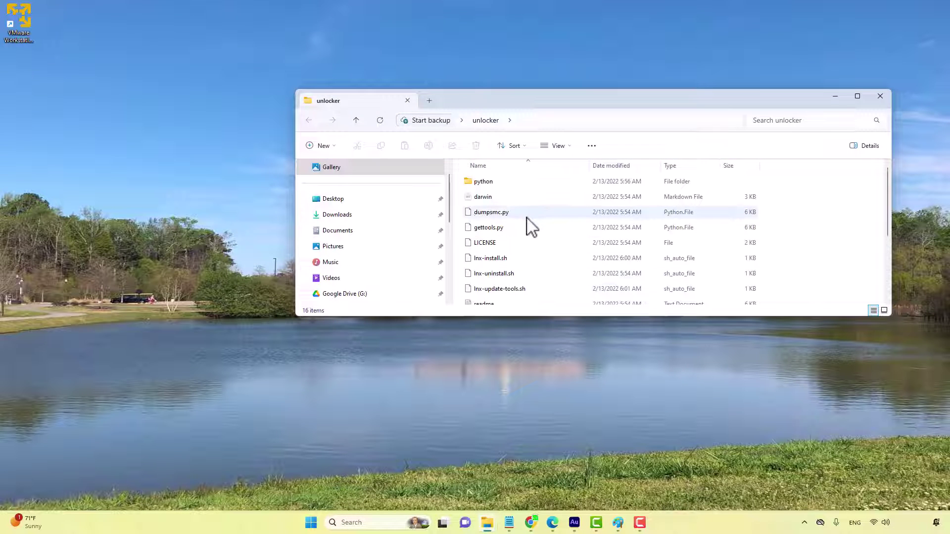
pyautogui.scroll(-3, 540, 273)
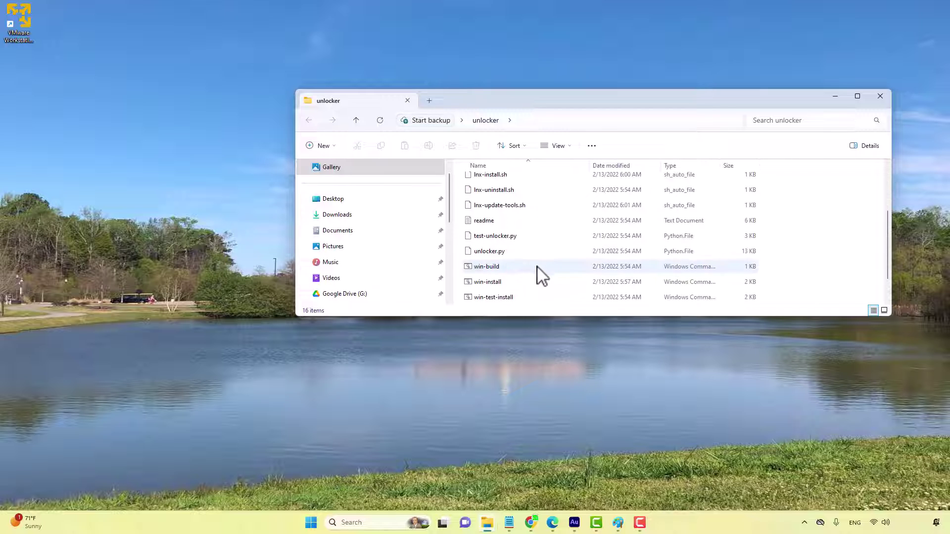
pyautogui.rightClick(489, 282)
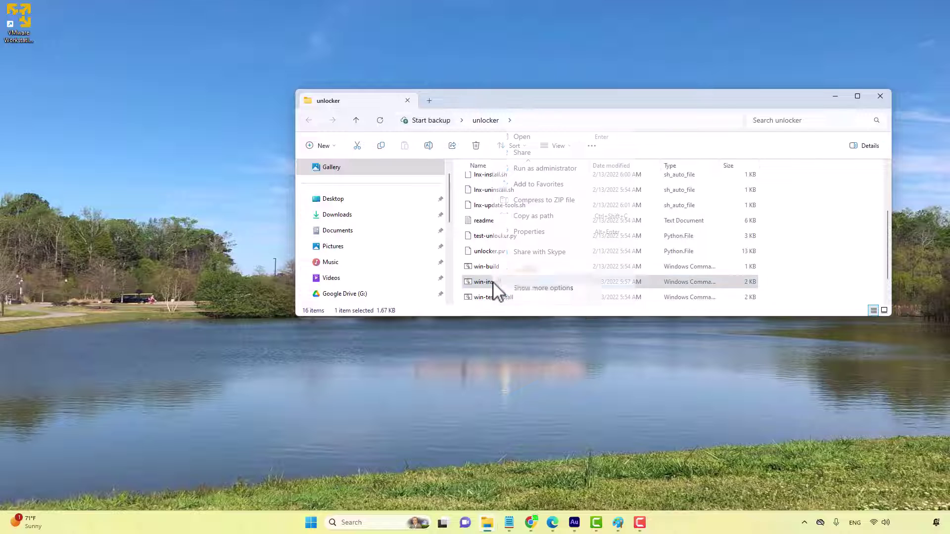
pyautogui.click(545, 169)
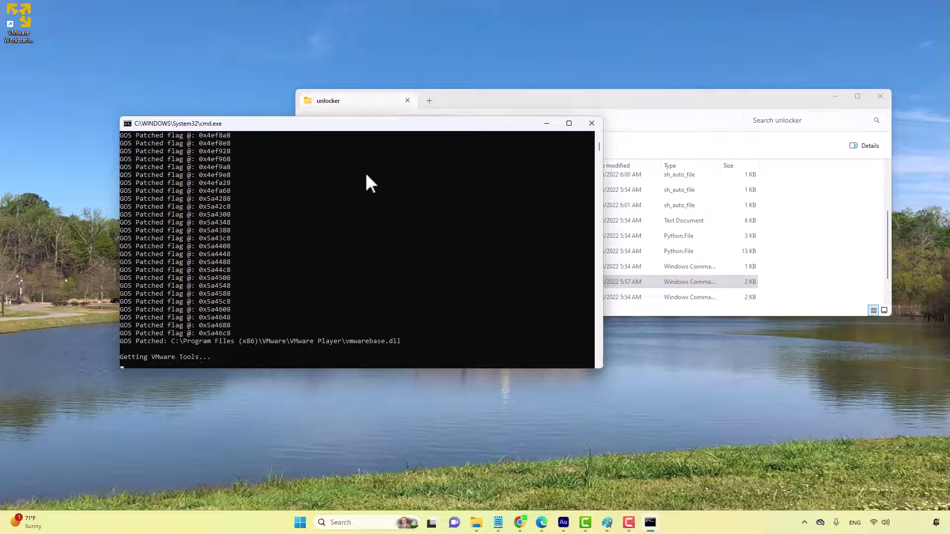
pyautogui.moveTo(300, 124); pyautogui.dragTo(469, 125)
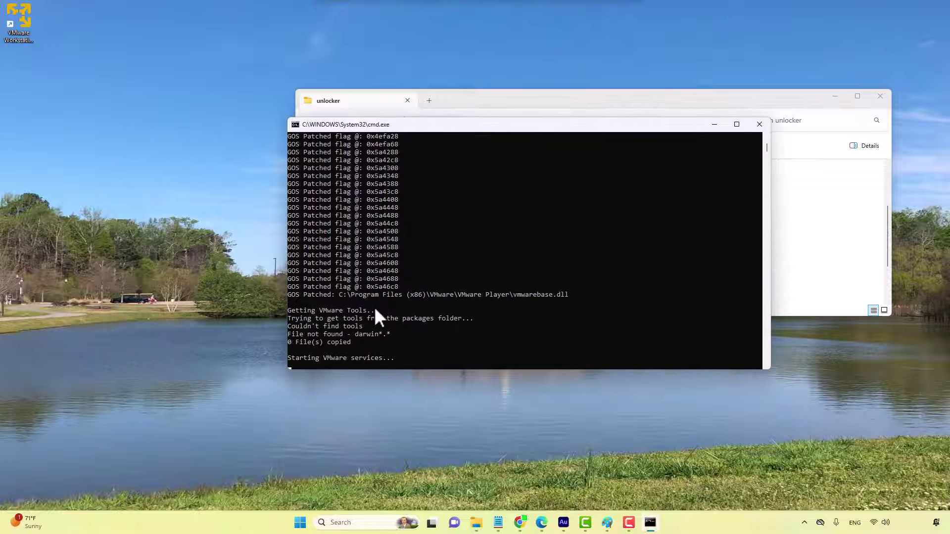
pyautogui.moveTo(699, 100); pyautogui.dragTo(626, 215)
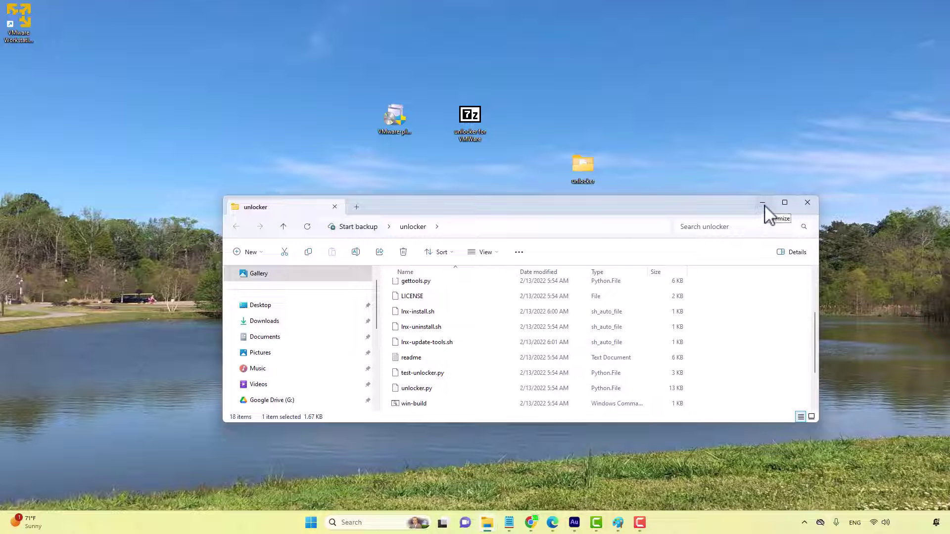
# Close the unlocker folder and relaunch VMware Workstation 17 Player from search.
pyautogui.click(809, 202)
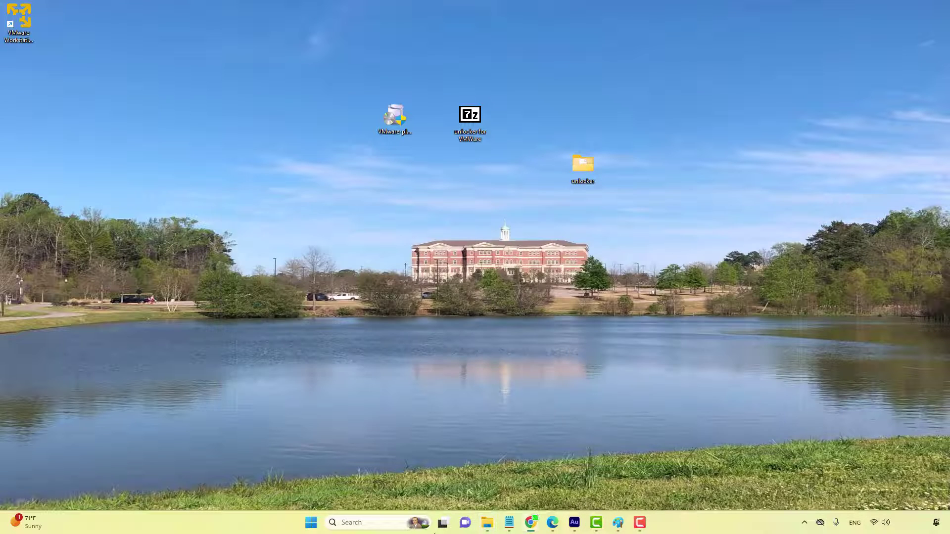
pyautogui.click(367, 523)
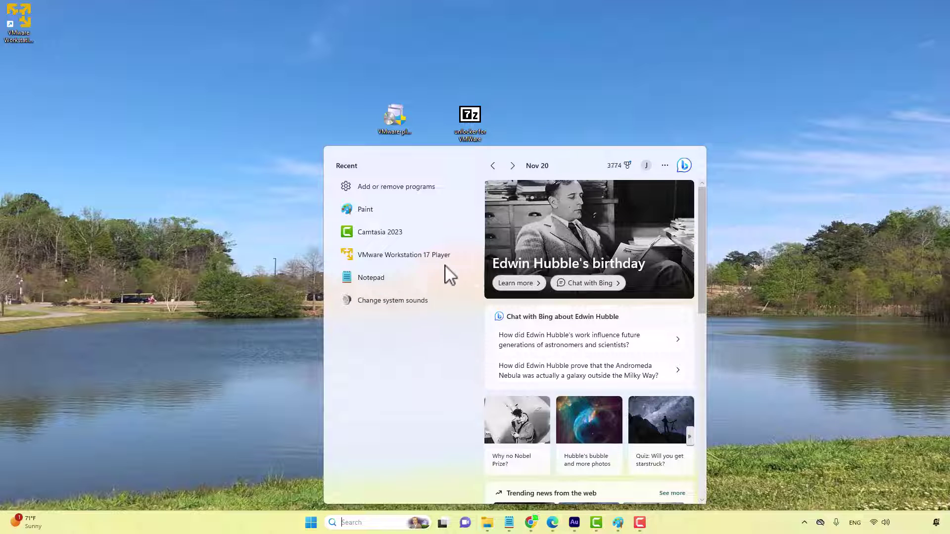
pyautogui.click(403, 256)
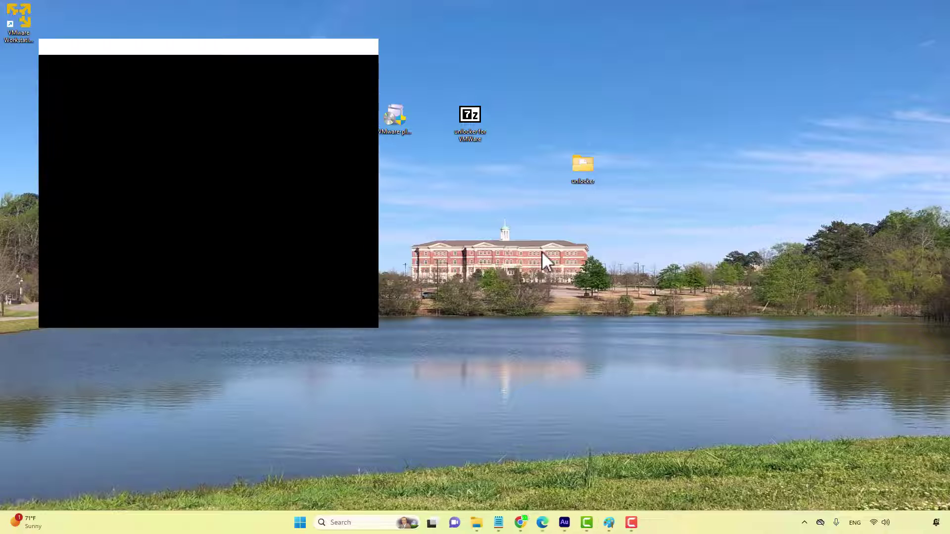
# Start a new virtual machine and reach the guest OS page, now listing Apple Mac OS X.
pyautogui.moveTo(239, 46); pyautogui.dragTo(469, 145)
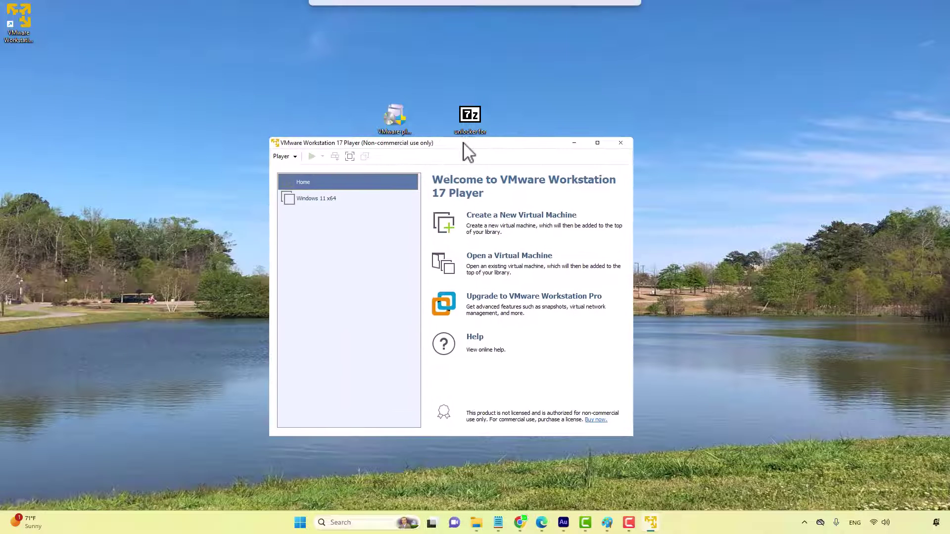
pyautogui.click(515, 221)
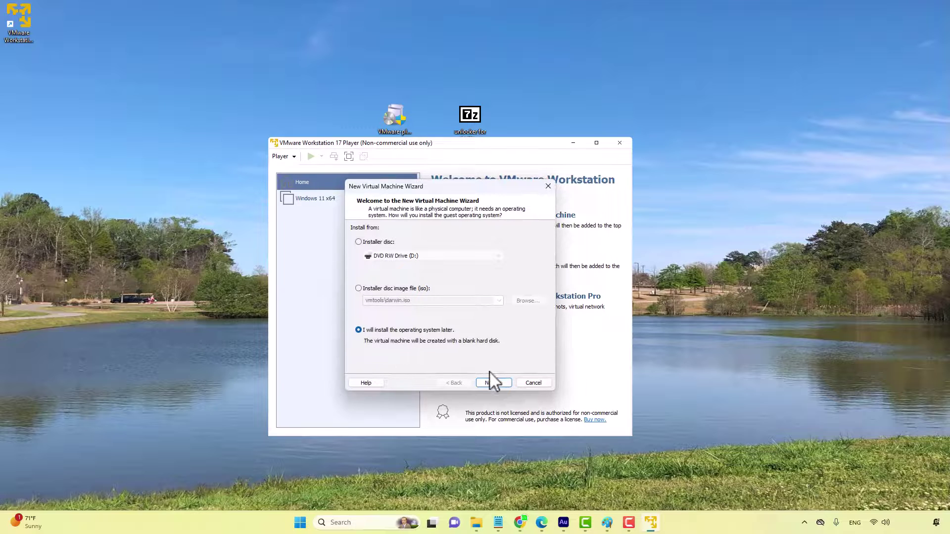
pyautogui.click(492, 382)
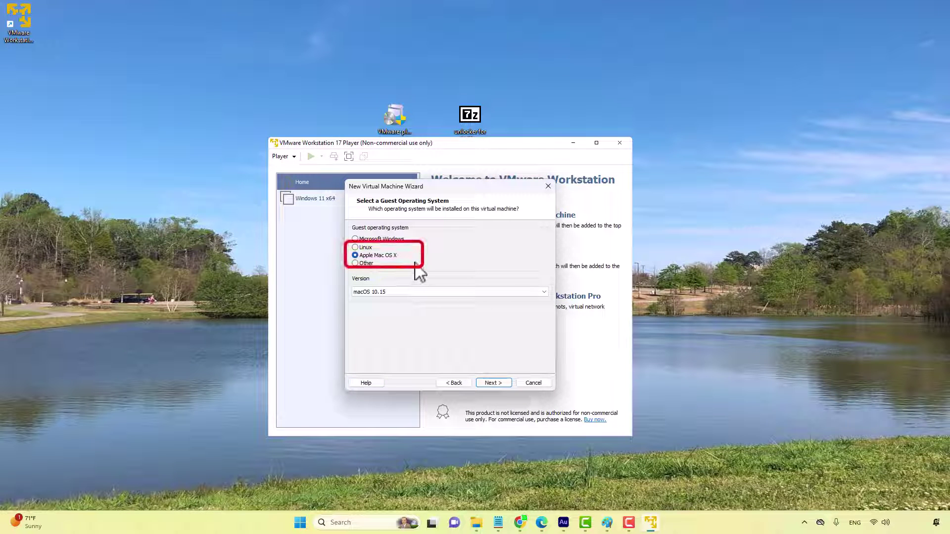